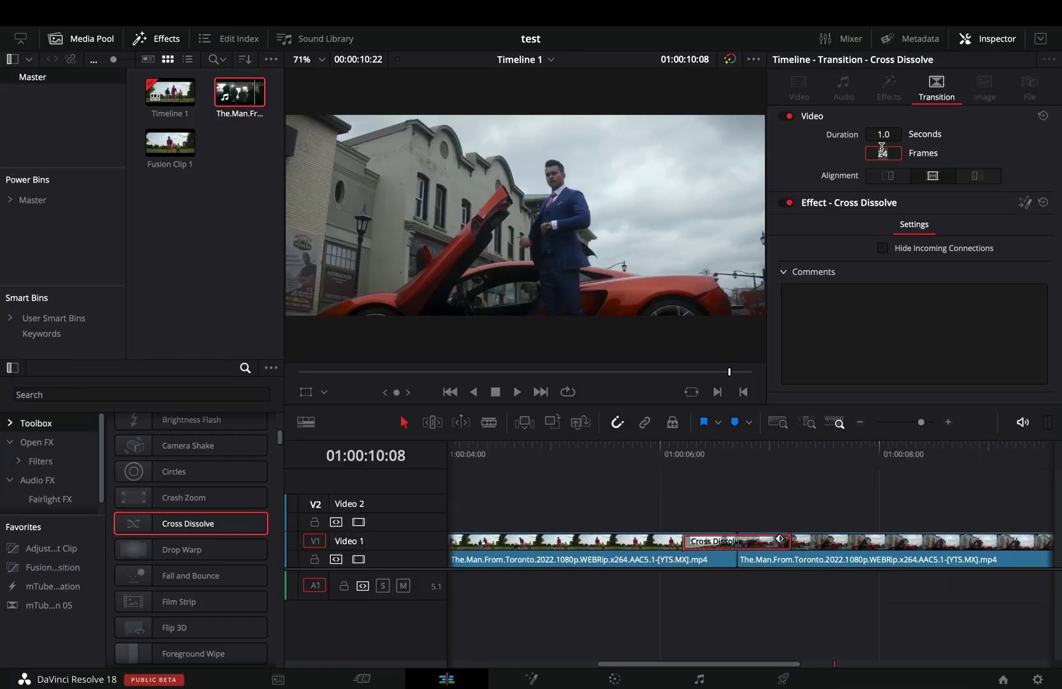
Open the V1 cross dissolve in the Fusion page and select its Dissolve1 node
right_click(730, 545)
left_click(786, 598)
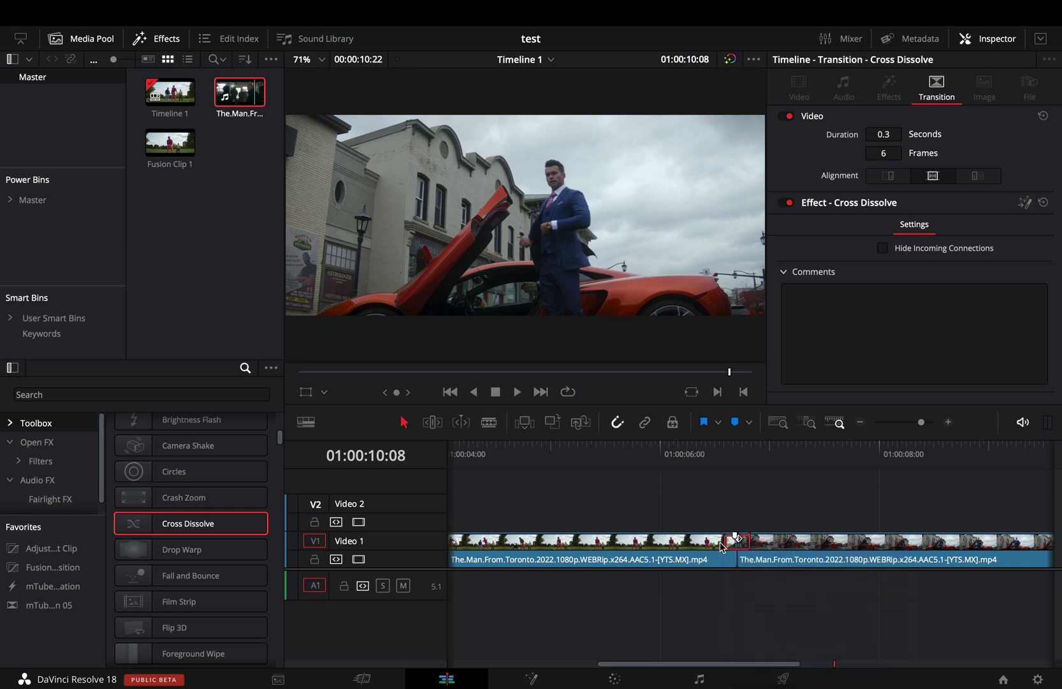
left_click(192, 564)
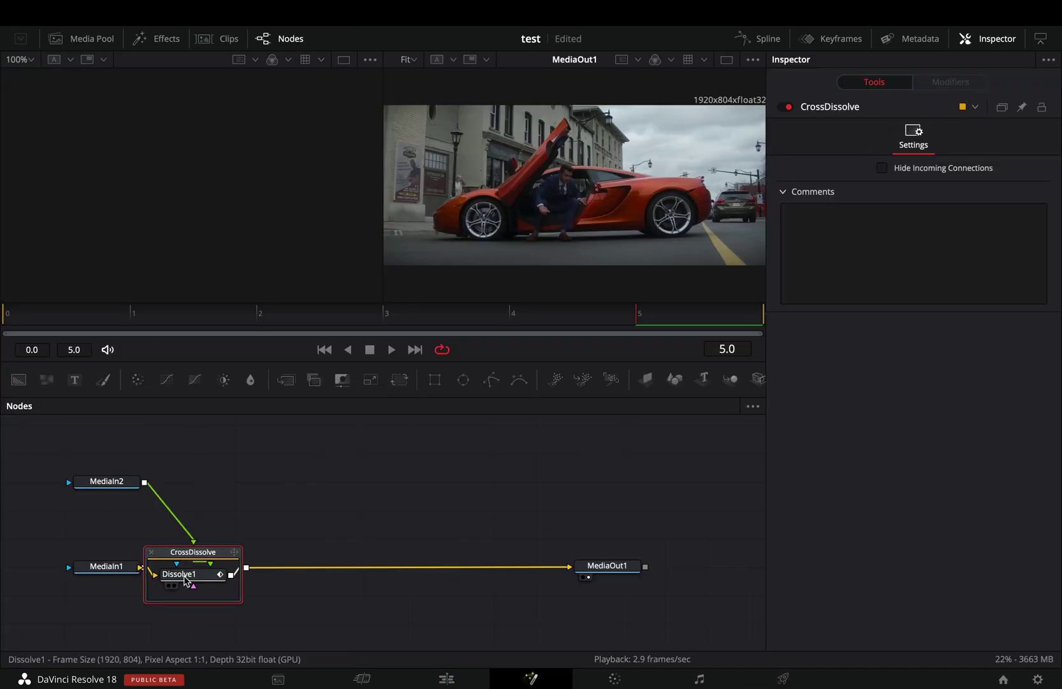
left_click(184, 576)
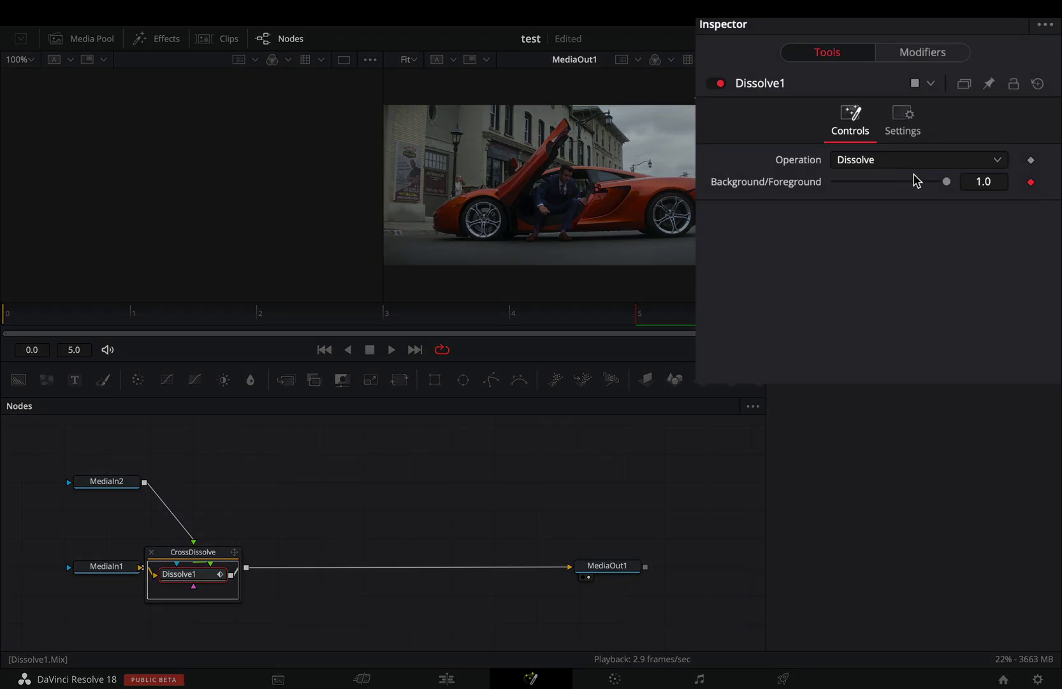
Set Dissolve1 to Additive Dissolve with an Easing curve, Expo for both In and Out
left_click(896, 160)
left_click(886, 202)
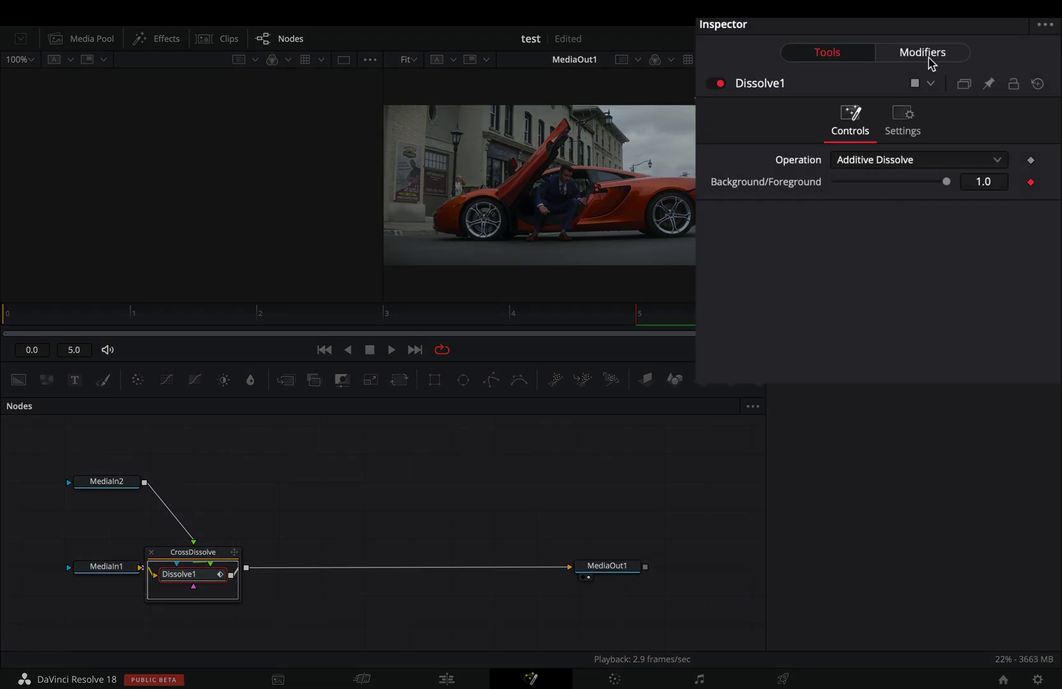
left_click(923, 53)
left_click(912, 202)
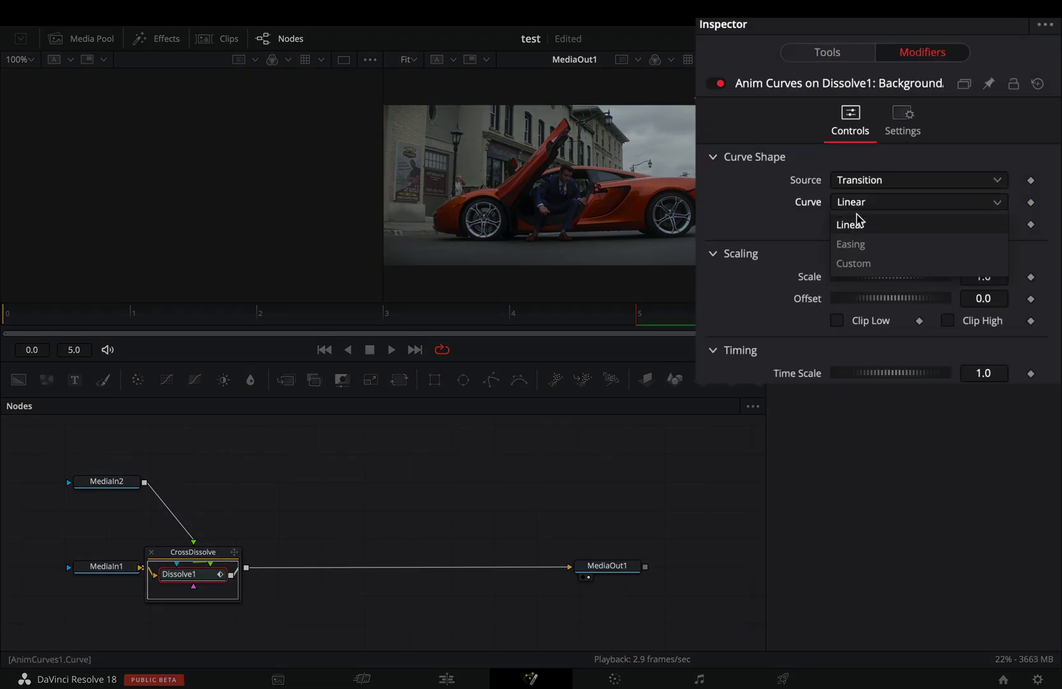
left_click(871, 246)
left_click(848, 363)
left_click(971, 224)
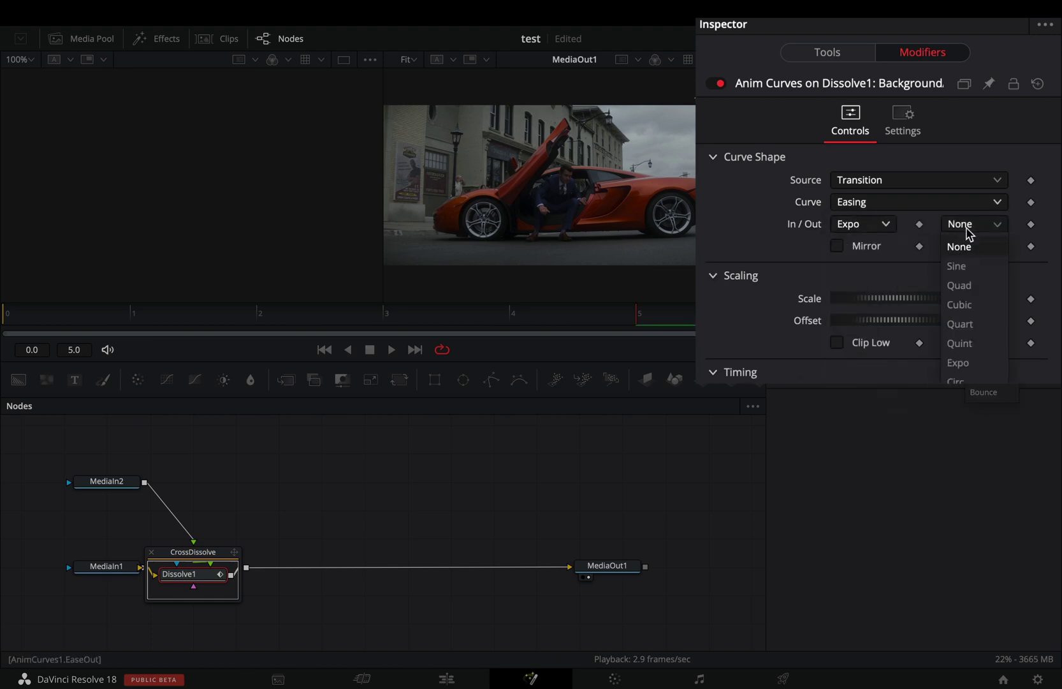
left_click(957, 363)
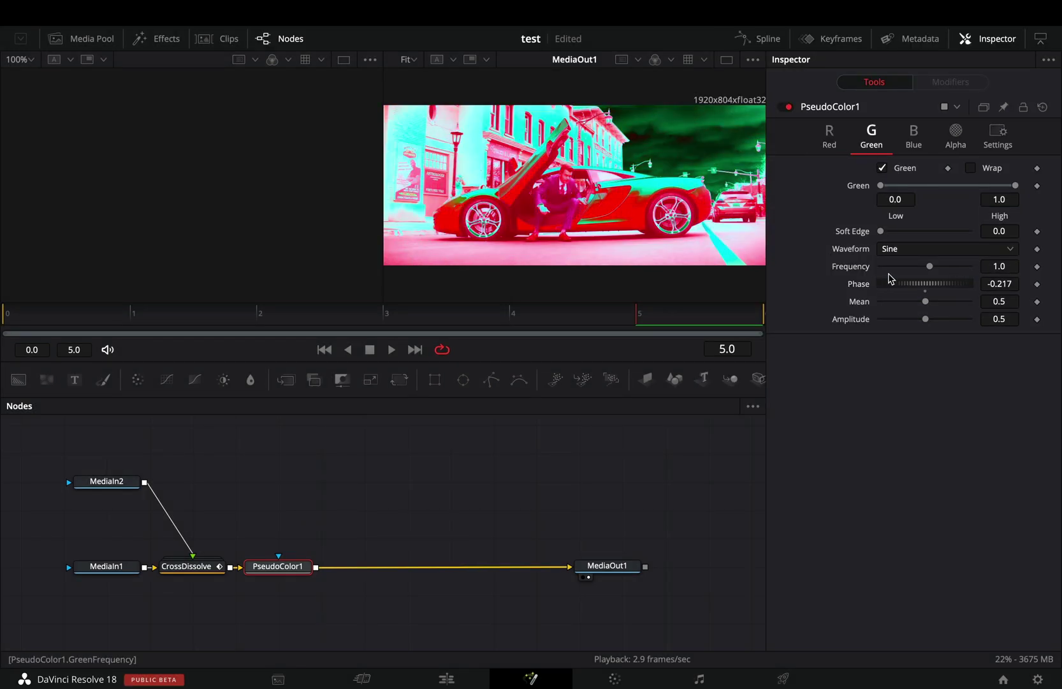
Drag the PseudoColor green Phase to -0.145 and bring up its animation options
left_click_drag(889, 283, 860, 285)
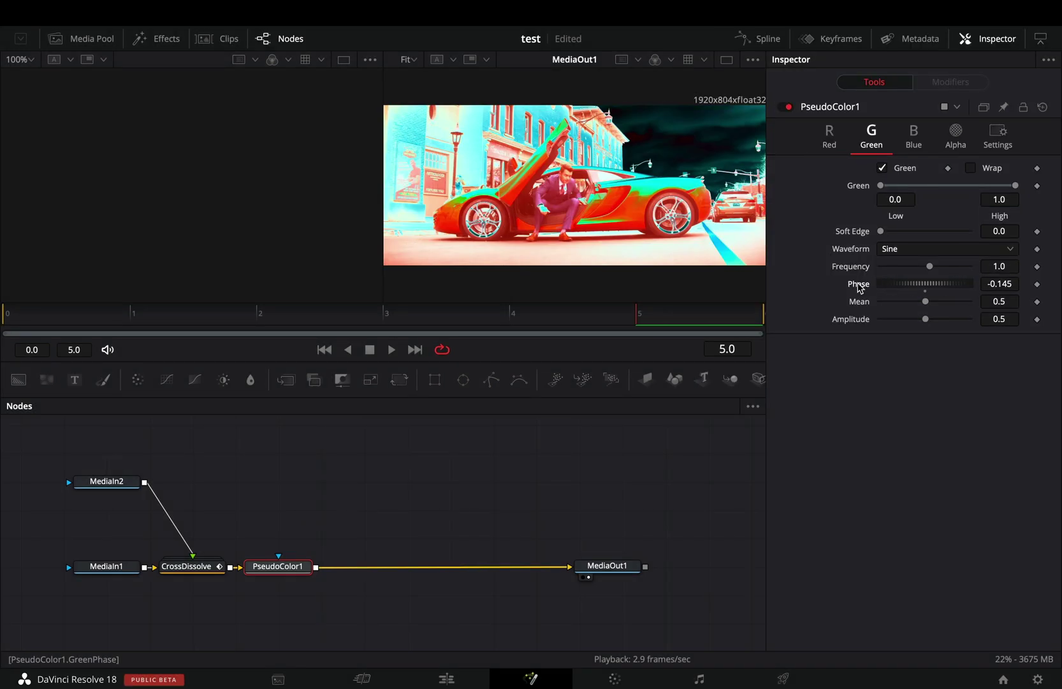
right_click(860, 288)
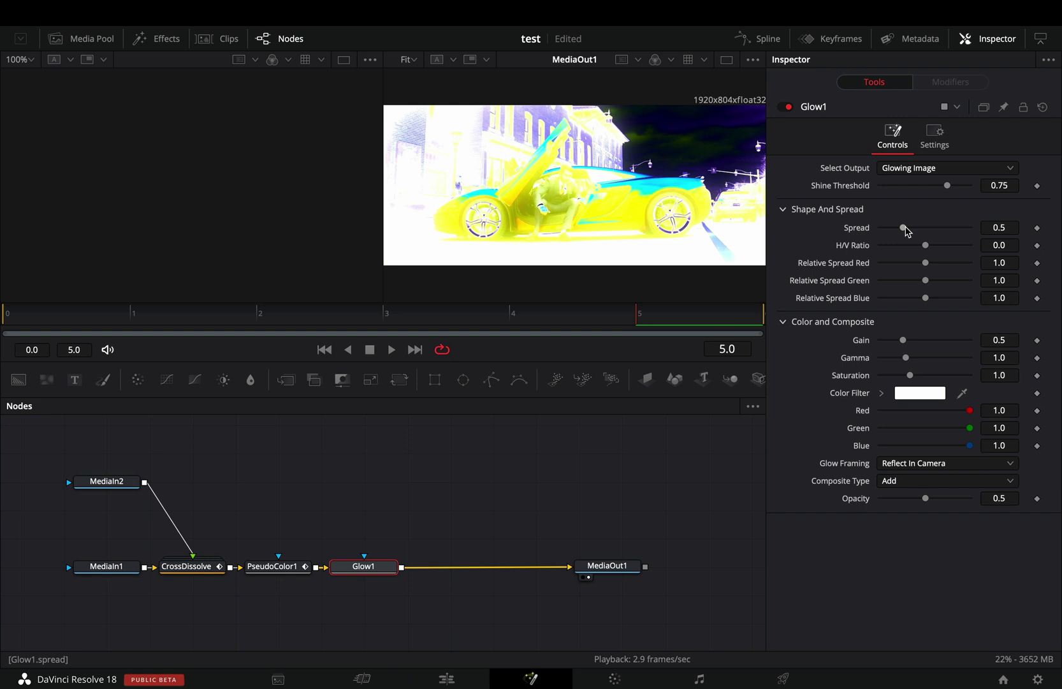
Increase Glow spread and shine threshold, and drive Gain with an Anim Curves modifier
left_click_drag(903, 228, 928, 228)
left_click_drag(948, 185, 966, 185)
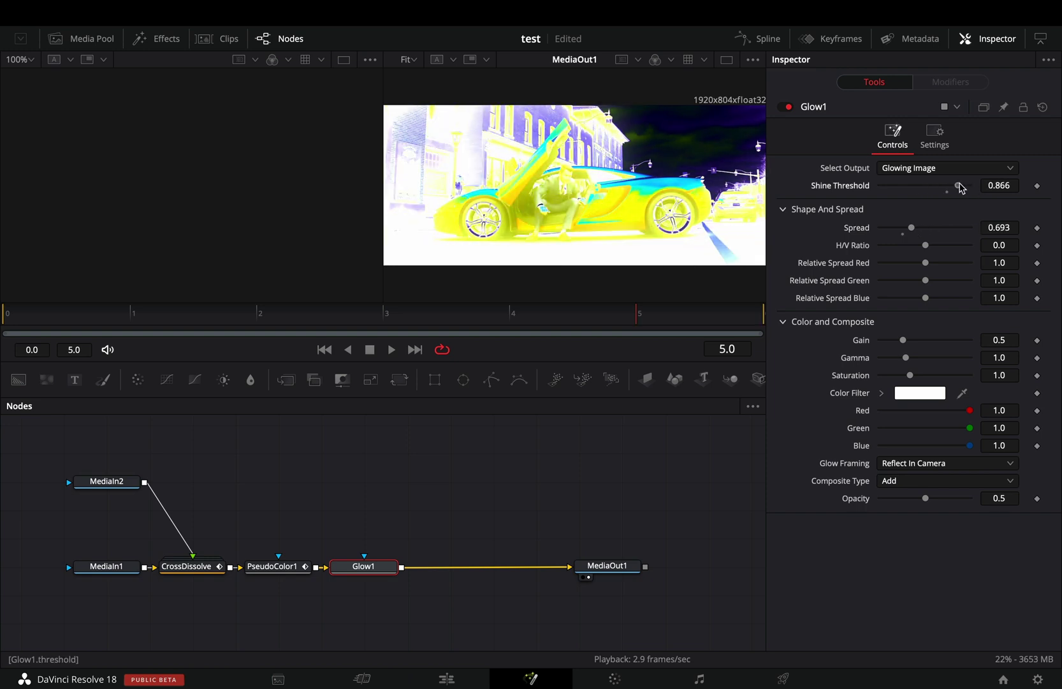
right_click(869, 345)
mouse_move(910, 399)
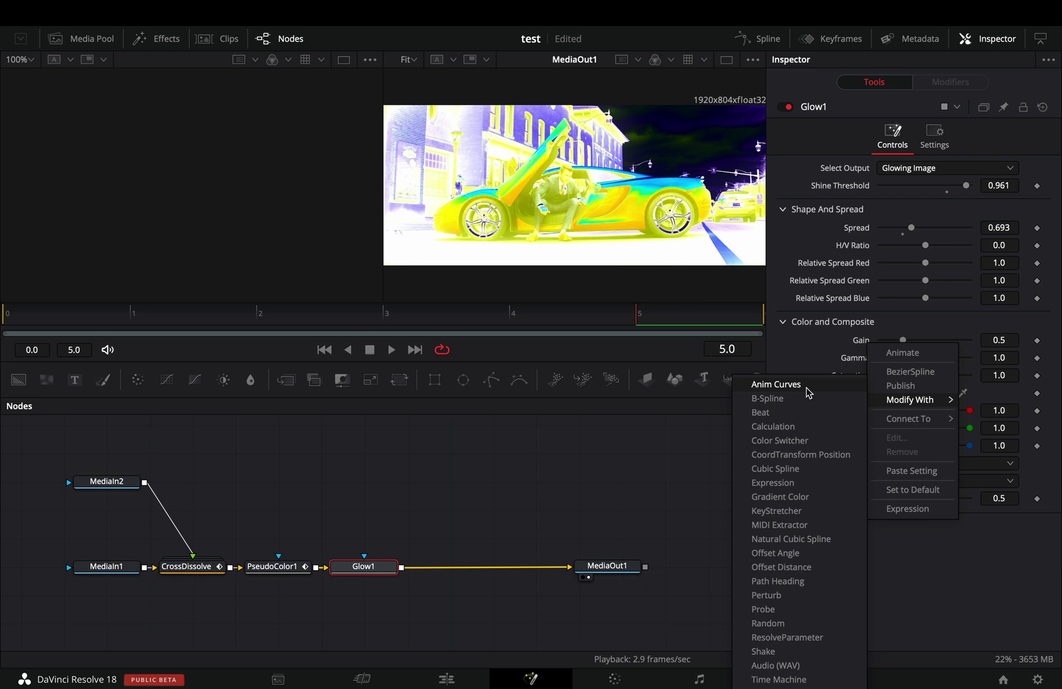
left_click(776, 384)
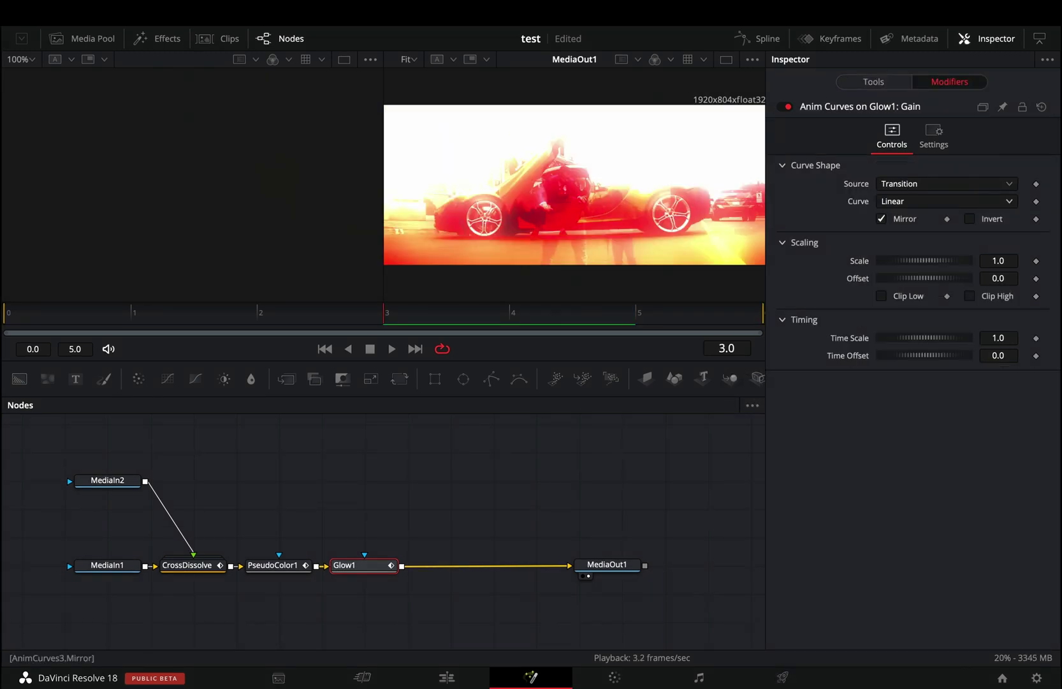
Lower Glow shine threshold to 0.732, narrow spread, and set PseudoColor blue Phase to -0.449
left_click_drag(966, 185, 946, 186)
left_click_drag(911, 227, 902, 227)
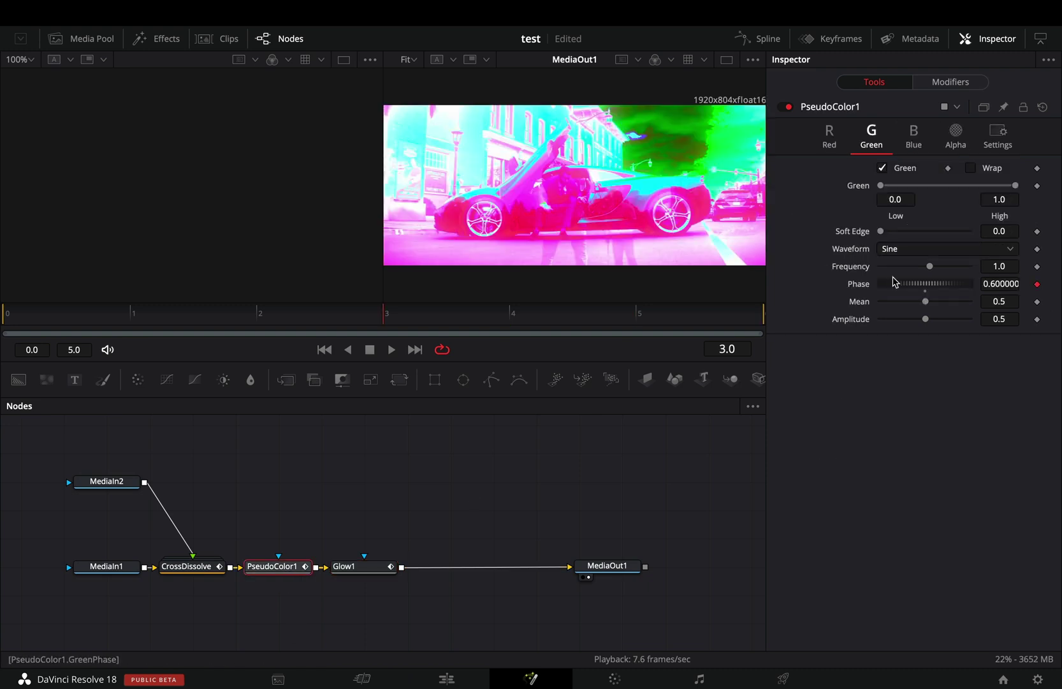
left_click_drag(917, 283, 908, 284)
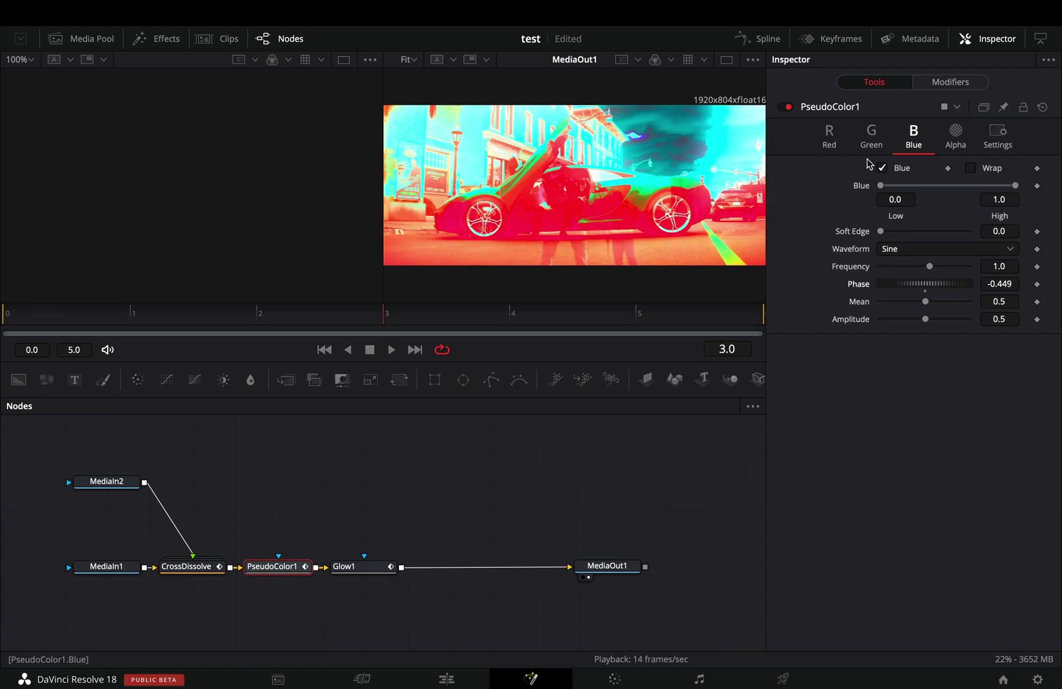